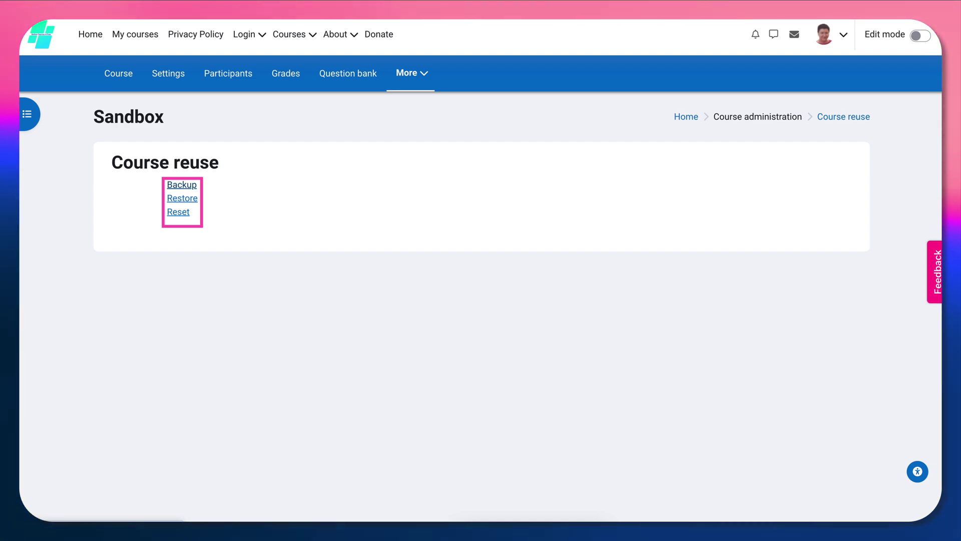
Step: Back up the Sandbox course with the default backup settings, skipping straight to the final step
{"action": "left_click", "coordinate": [182, 185]}
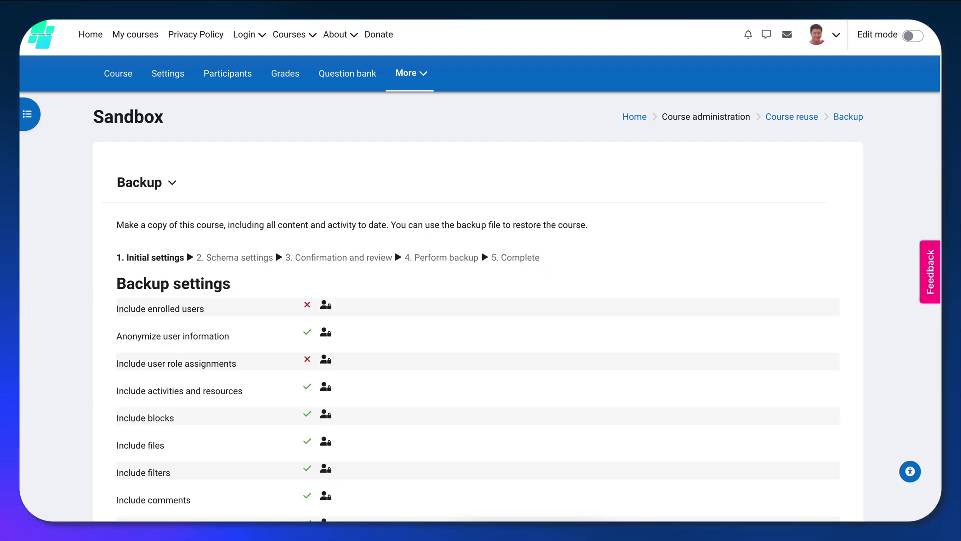
{"action": "scroll", "coordinate": [478, 306], "scroll_direction": "down", "scroll_amount": 4}
{"action": "scroll", "coordinate": [478, 305], "scroll_direction": "down", "scroll_amount": 4}
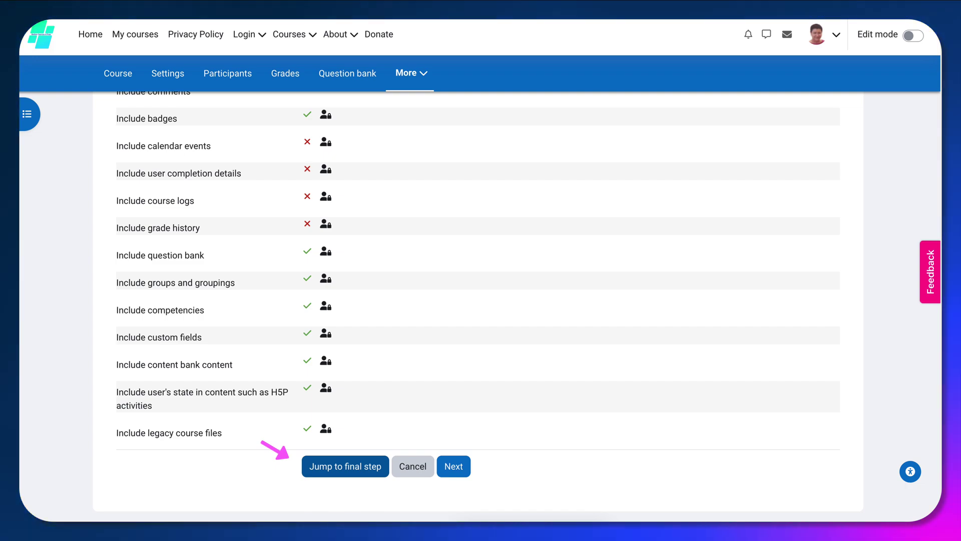
{"action": "left_click", "coordinate": [345, 466]}
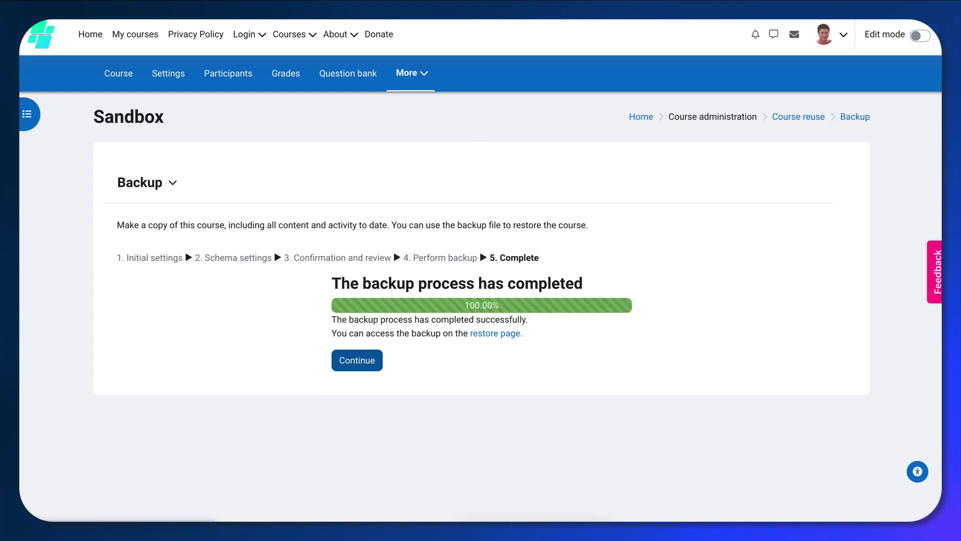
{"action": "left_click", "coordinate": [357, 360]}
{"action": "scroll", "coordinate": [478, 286], "scroll_direction": "down", "scroll_amount": 3}
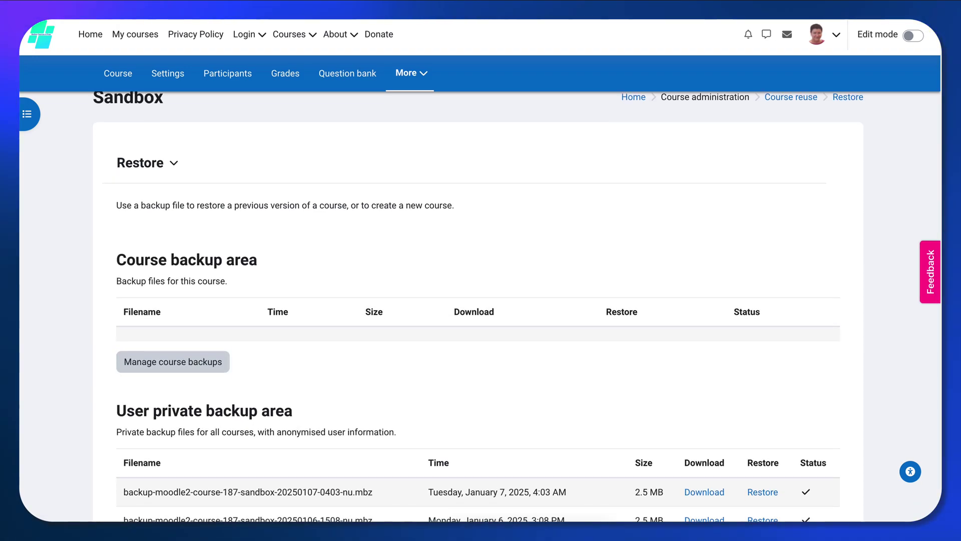
{"action": "scroll", "coordinate": [478, 285], "scroll_direction": "down", "scroll_amount": 2}
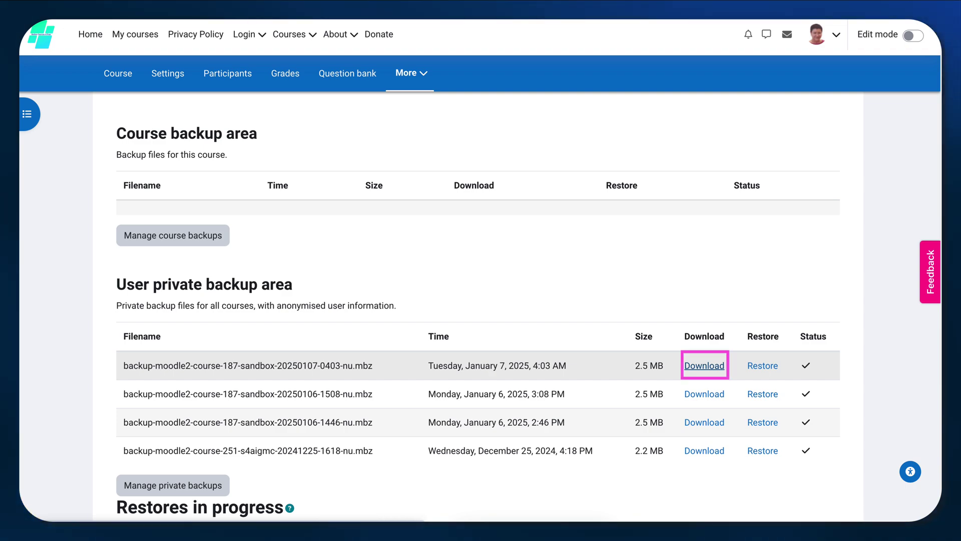
{"action": "left_click", "coordinate": [704, 366]}
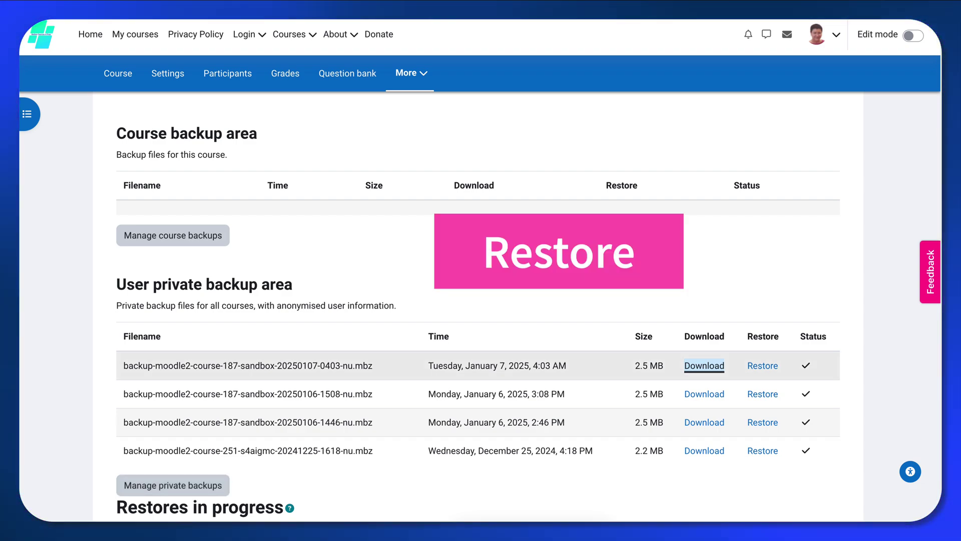
Step: Return to the Sandbox course reuse options and view the course's Restore page
{"action": "scroll", "coordinate": [478, 300], "scroll_direction": "up", "scroll_amount": 2}
{"action": "scroll", "coordinate": [478, 301], "scroll_direction": "up", "scroll_amount": 2}
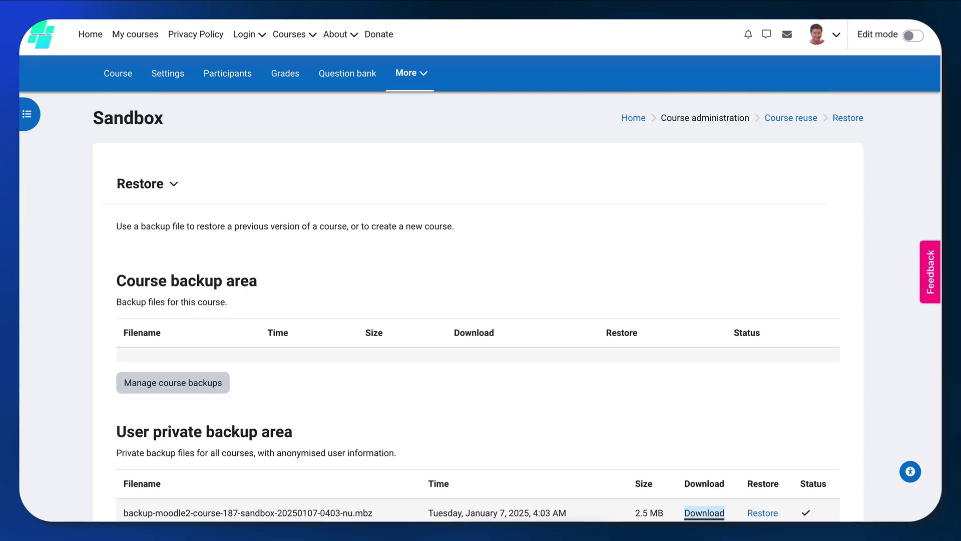
{"action": "left_click", "coordinate": [412, 73]}
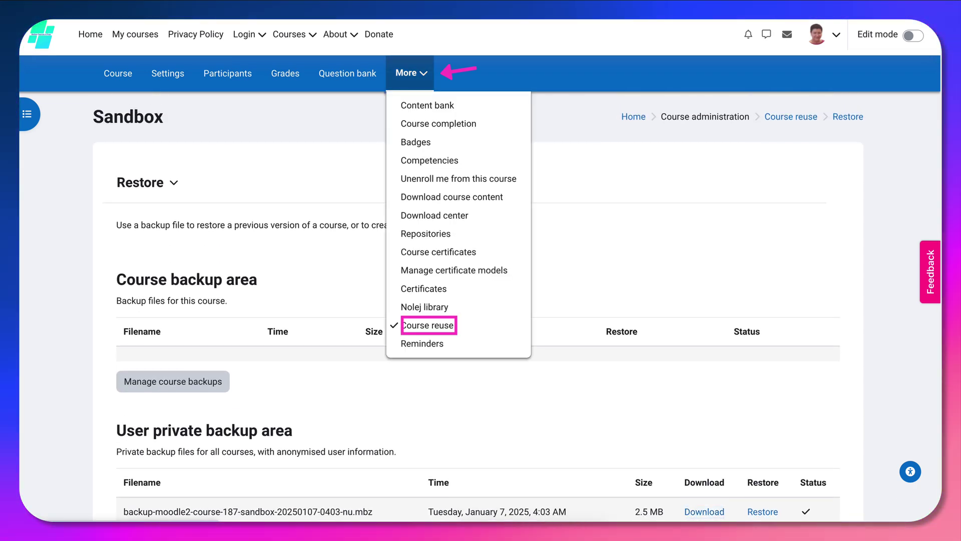
{"action": "left_click", "coordinate": [429, 326]}
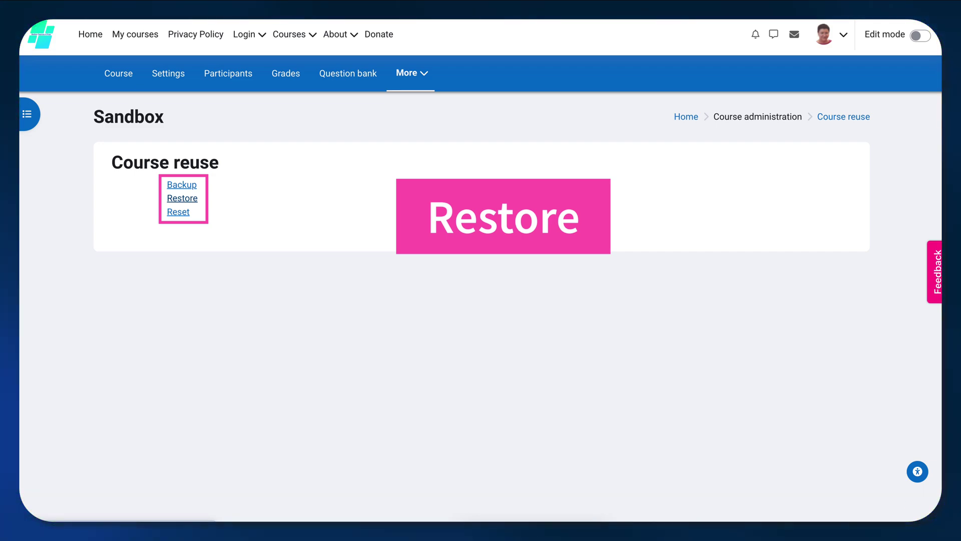
{"action": "left_click", "coordinate": [182, 198]}
{"action": "scroll", "coordinate": [470, 290], "scroll_direction": "down", "scroll_amount": 3}
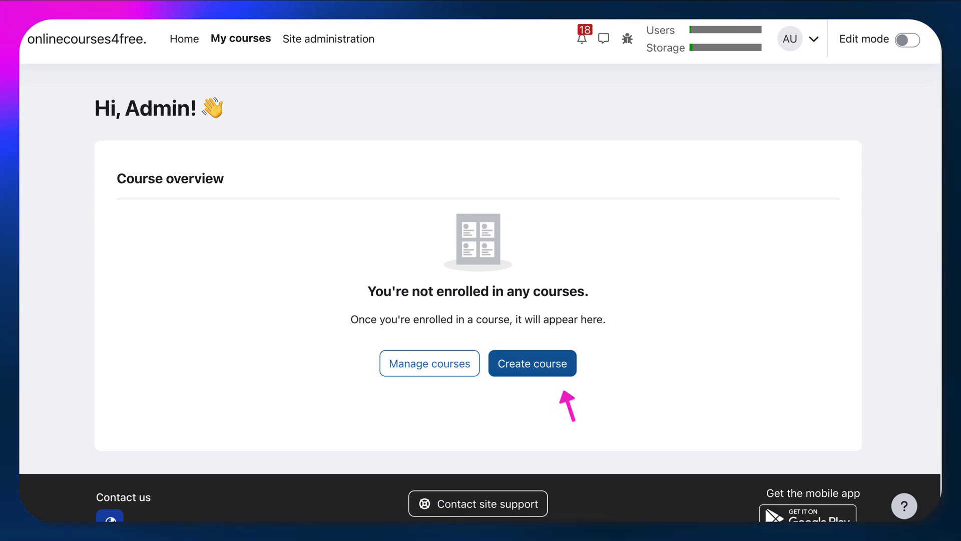
Step: Start adding a new course on the destination site and disable its course end date
{"action": "left_click", "coordinate": [532, 363]}
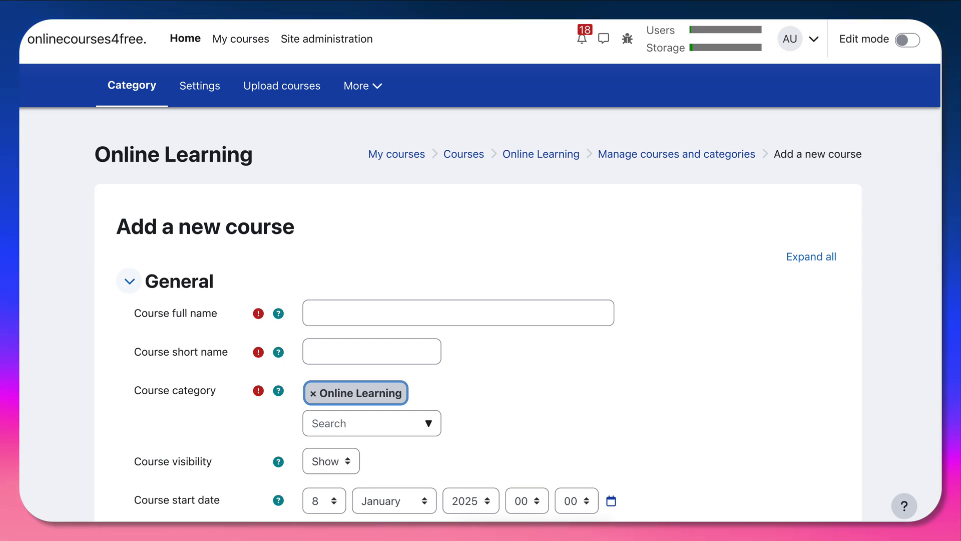
{"action": "scroll", "coordinate": [478, 308], "scroll_direction": "down", "scroll_amount": 3}
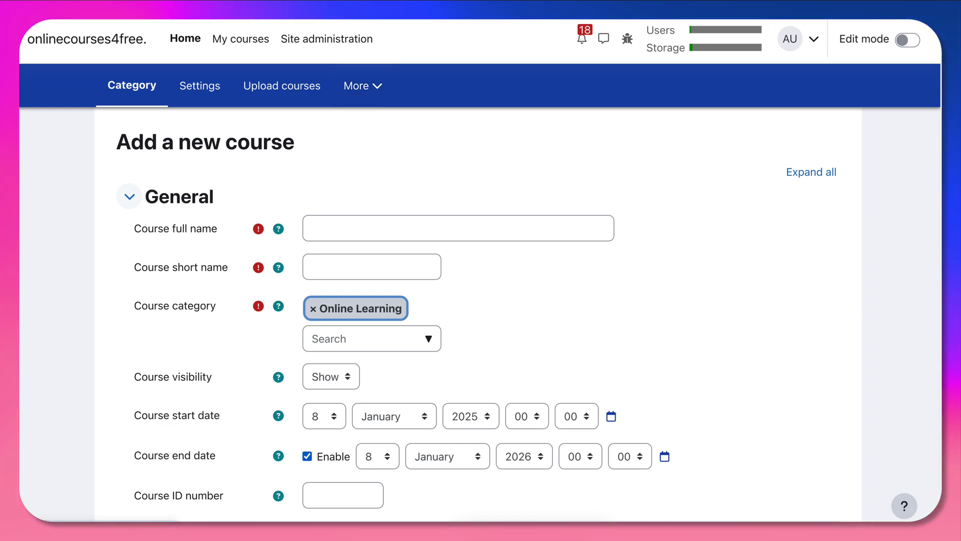
{"action": "left_click", "coordinate": [307, 456]}
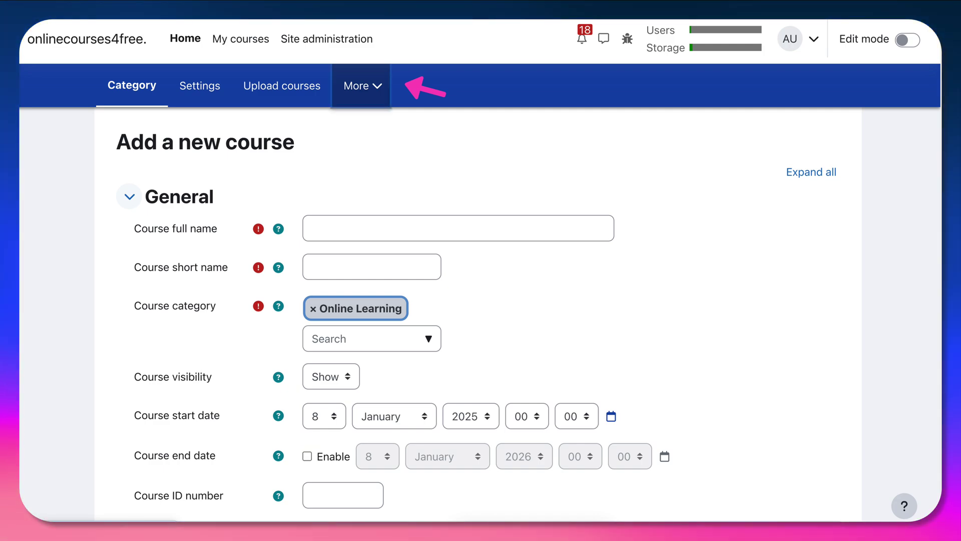
Step: Leave the new course form unsaved and open the Restore course page of the Online Learning category
{"action": "left_click", "coordinate": [361, 85]}
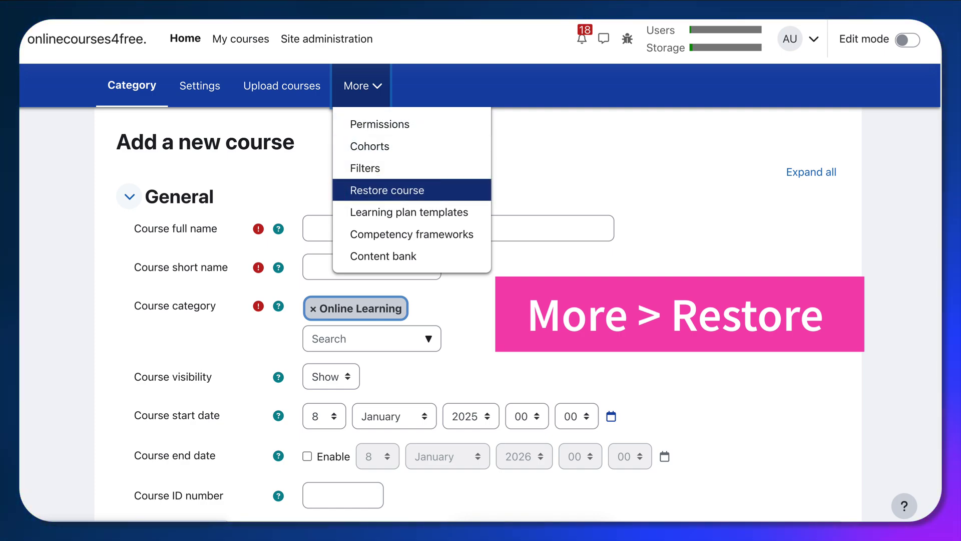
{"action": "key", "text": "Return"}
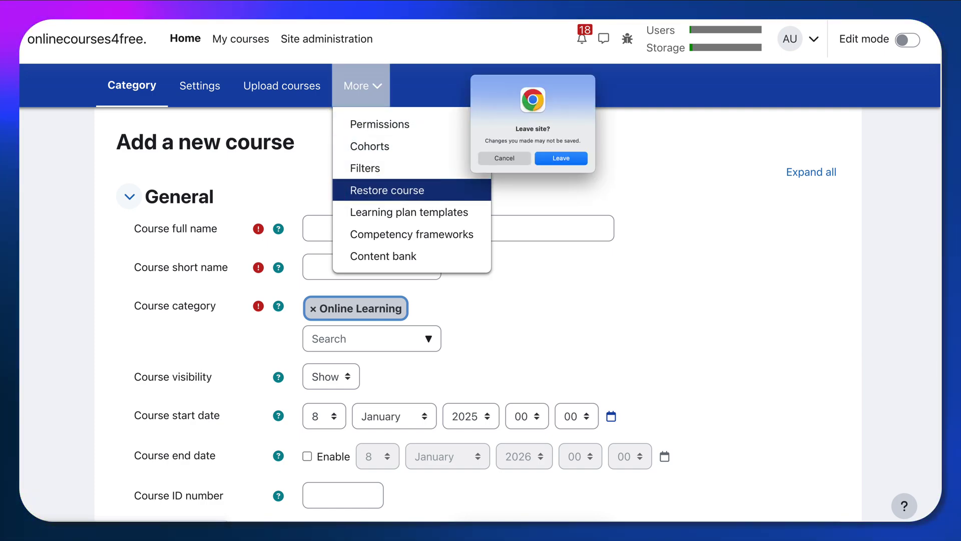
{"action": "key", "text": "Return"}
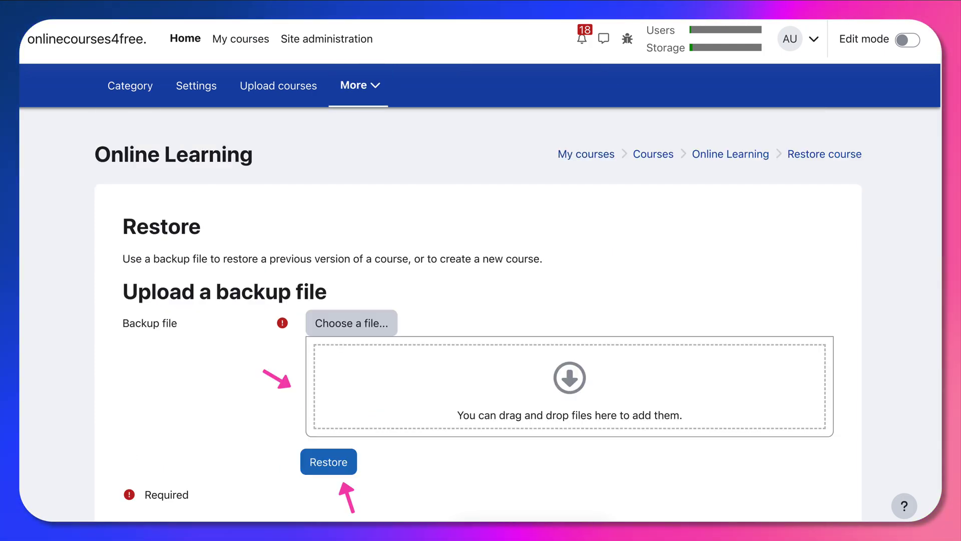
{"action": "scroll", "coordinate": [478, 290], "scroll_direction": "down", "scroll_amount": 2}
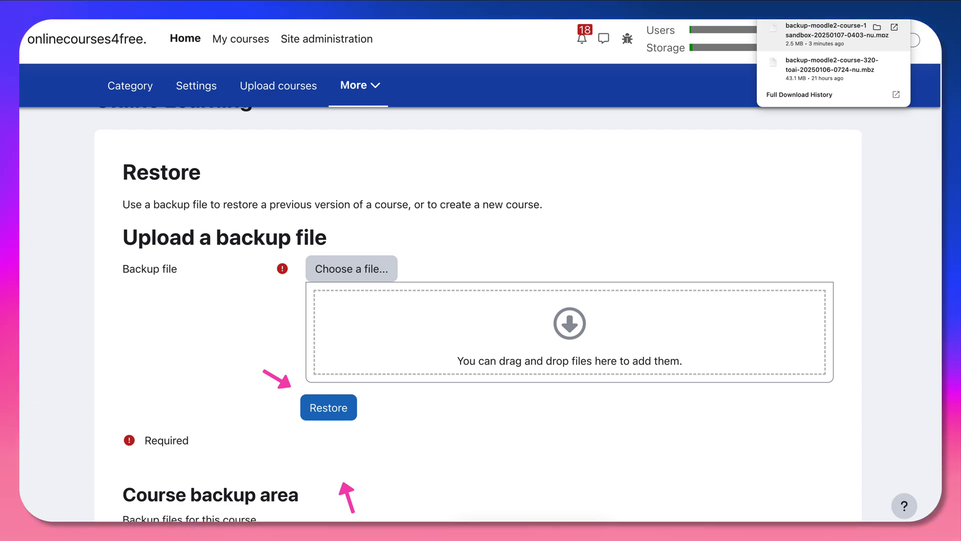
{"action": "left_click_drag", "start_coordinate": [781, 65], "coordinate": [569, 305]}
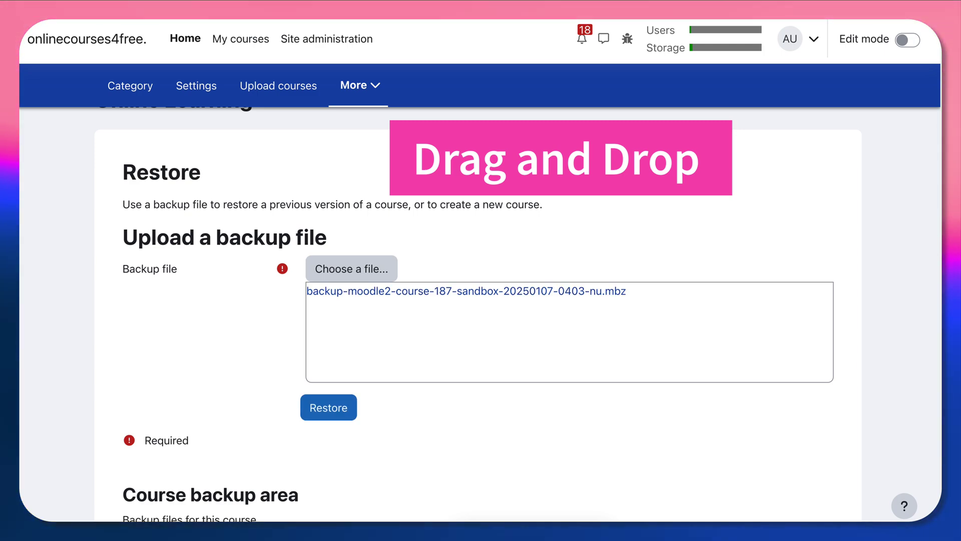
Step: Examine the course backup area, user private backup area and restores in progress on the restore page
{"action": "scroll", "coordinate": [478, 293], "scroll_direction": "down", "scroll_amount": 2}
{"action": "scroll", "coordinate": [478, 293], "scroll_direction": "down", "scroll_amount": 5}
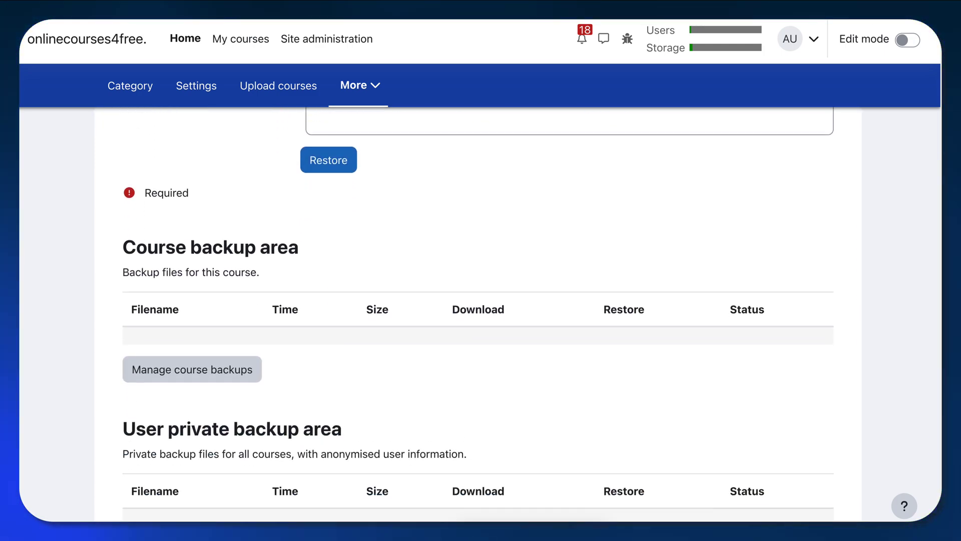
{"action": "scroll", "coordinate": [479, 293], "scroll_direction": "up", "scroll_amount": 5}
{"action": "scroll", "coordinate": [478, 294], "scroll_direction": "down", "scroll_amount": 2}
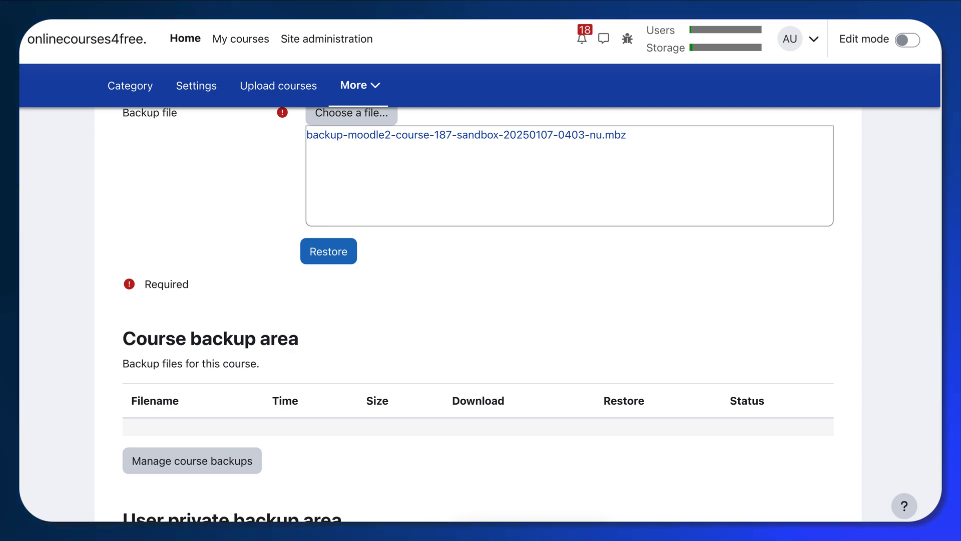
{"action": "scroll", "coordinate": [478, 290], "scroll_direction": "down", "scroll_amount": 2}
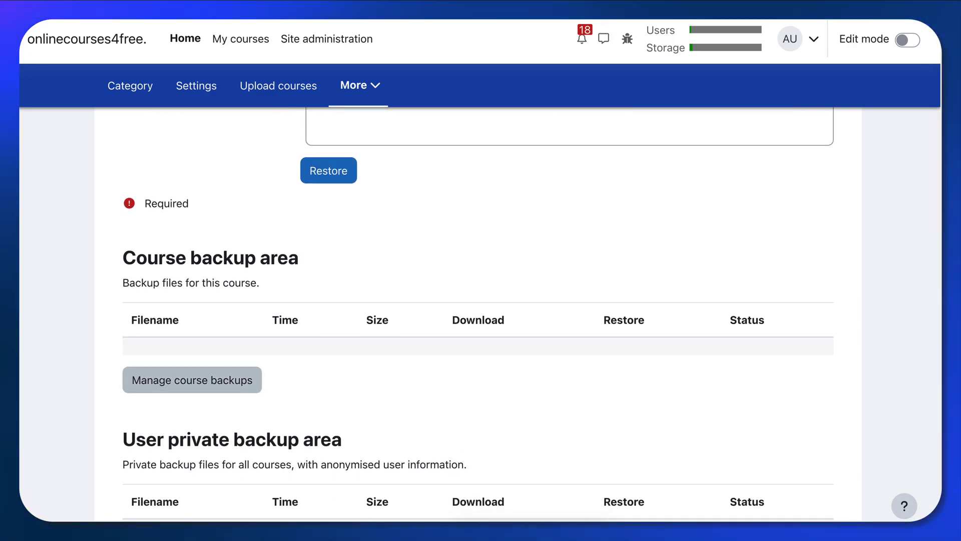
{"action": "scroll", "coordinate": [478, 294], "scroll_direction": "down", "scroll_amount": 1}
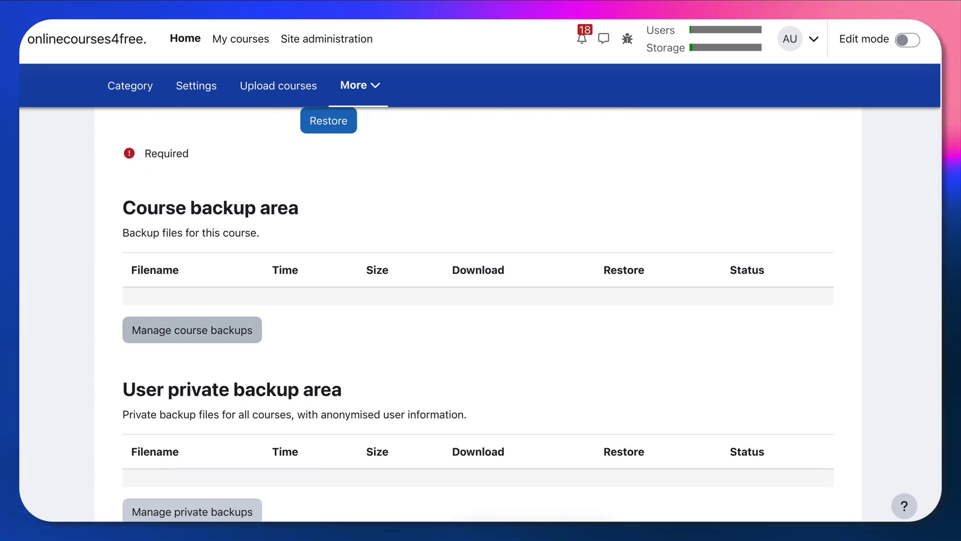
{"action": "scroll", "coordinate": [479, 293], "scroll_direction": "down", "scroll_amount": 3}
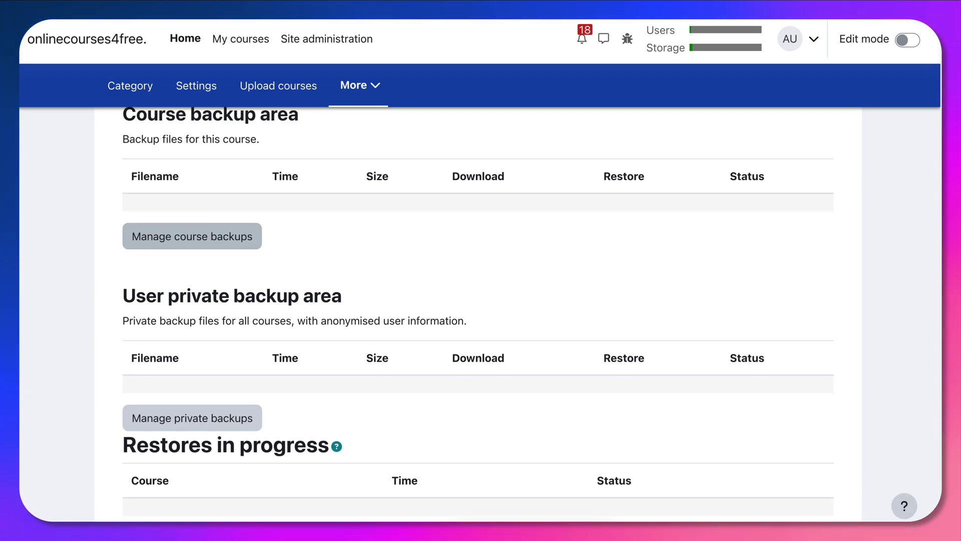
{"action": "scroll", "coordinate": [478, 293], "scroll_direction": "down", "scroll_amount": 2}
{"action": "scroll", "coordinate": [478, 293], "scroll_direction": "up", "scroll_amount": 8}
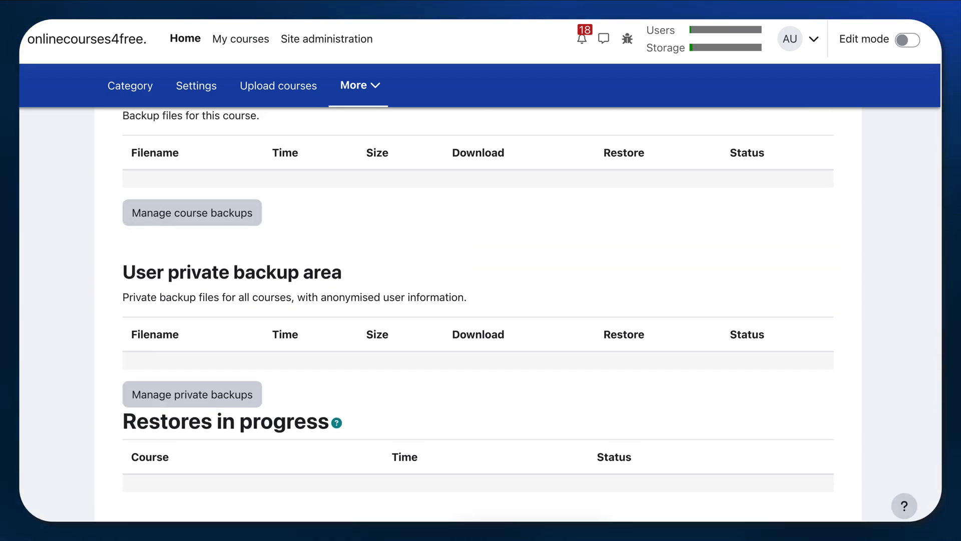
{"action": "scroll", "coordinate": [479, 293], "scroll_direction": "up", "scroll_amount": 2}
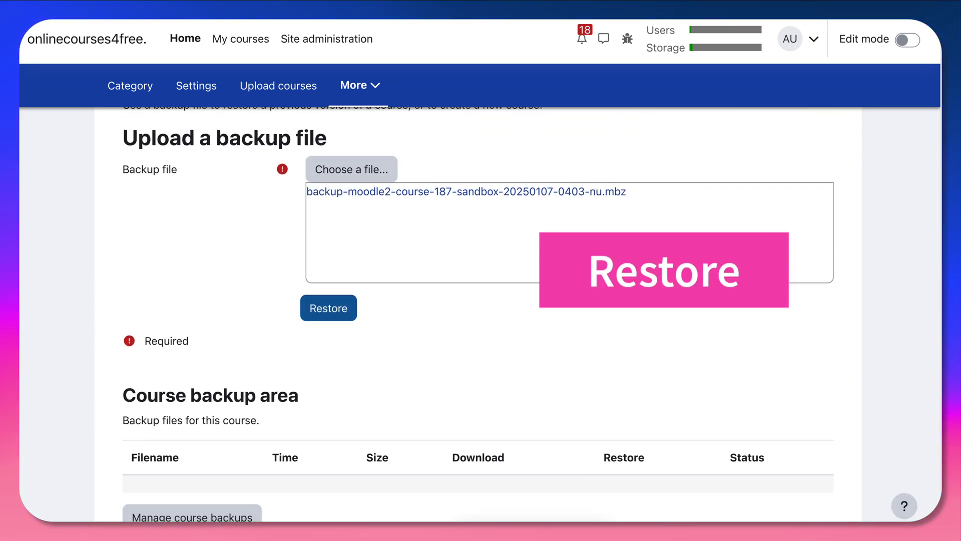
Step: Start restoring the uploaded backup as a new course, selecting Online Learning as its category
{"action": "left_click", "coordinate": [328, 307]}
{"action": "scroll", "coordinate": [478, 294], "scroll_direction": "down", "scroll_amount": 7}
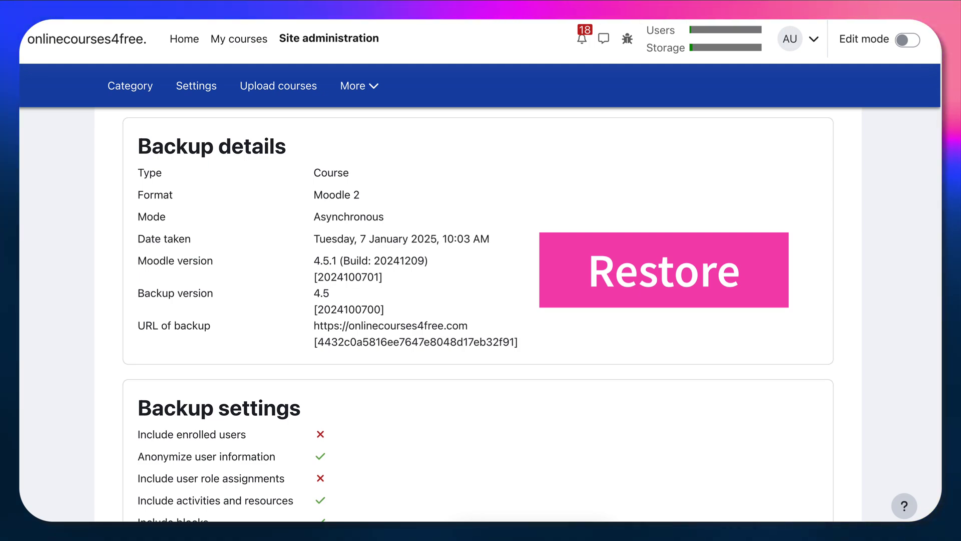
{"action": "scroll", "coordinate": [478, 293], "scroll_direction": "down", "scroll_amount": 10}
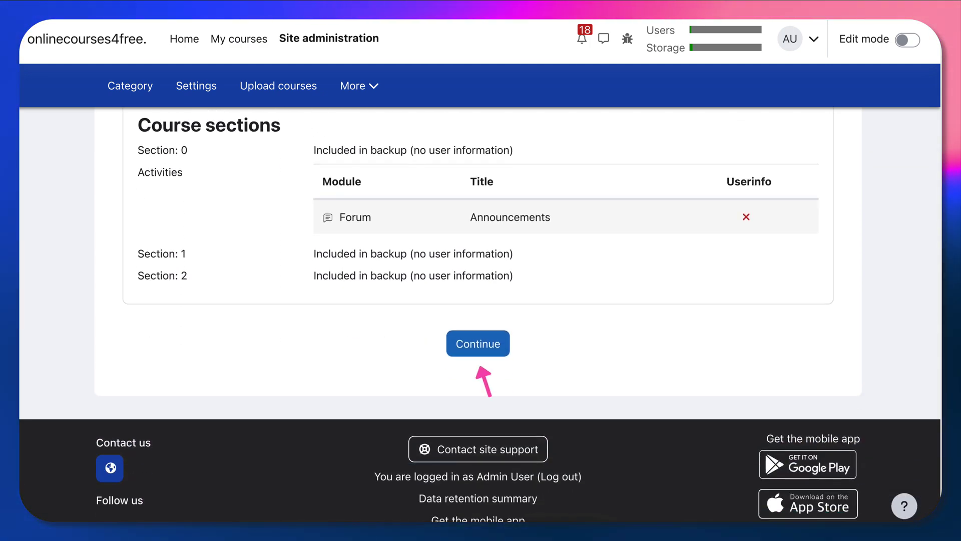
{"action": "left_click", "coordinate": [478, 344]}
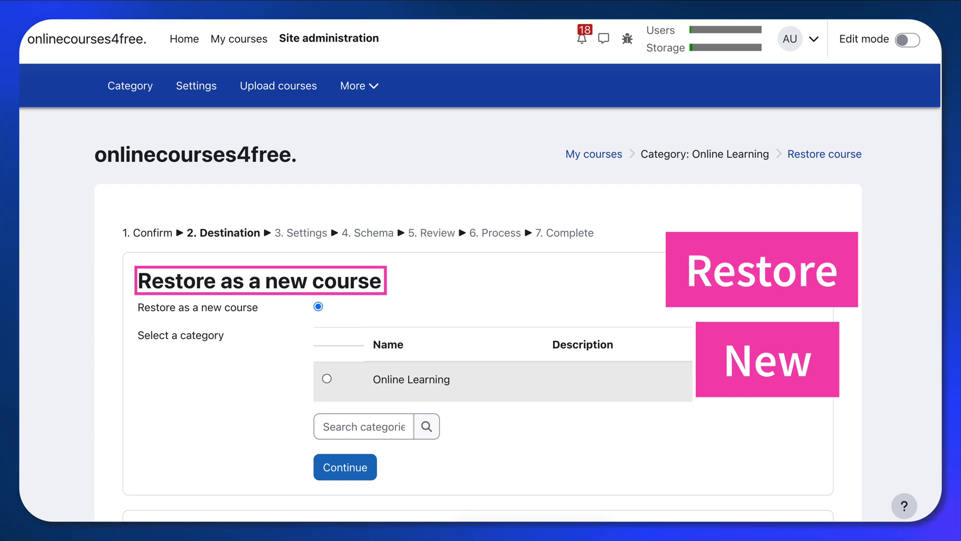
{"action": "left_click", "coordinate": [327, 378]}
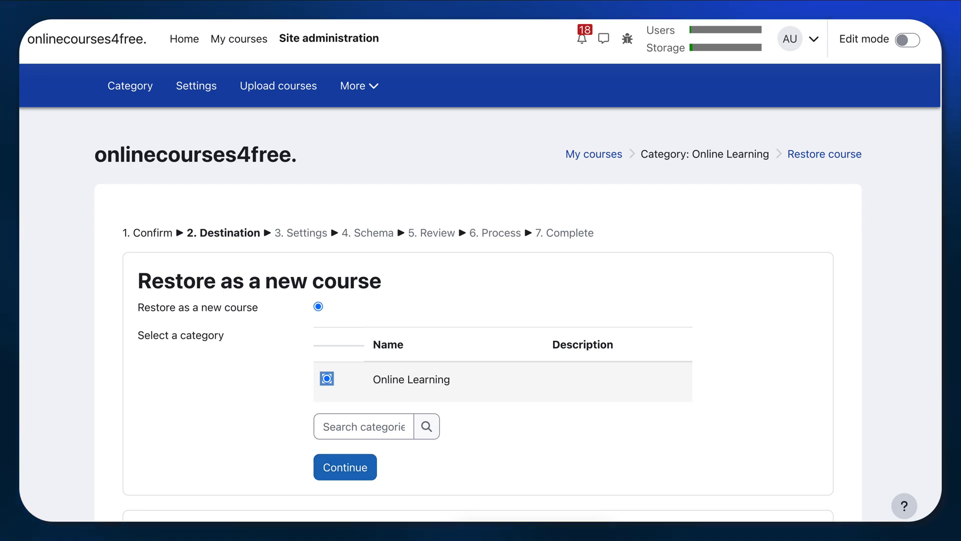
Step: For restoring into an existing course, choose deleting its contents before the restore and review the selectable courses
{"action": "scroll", "coordinate": [479, 310], "scroll_direction": "down", "scroll_amount": 4}
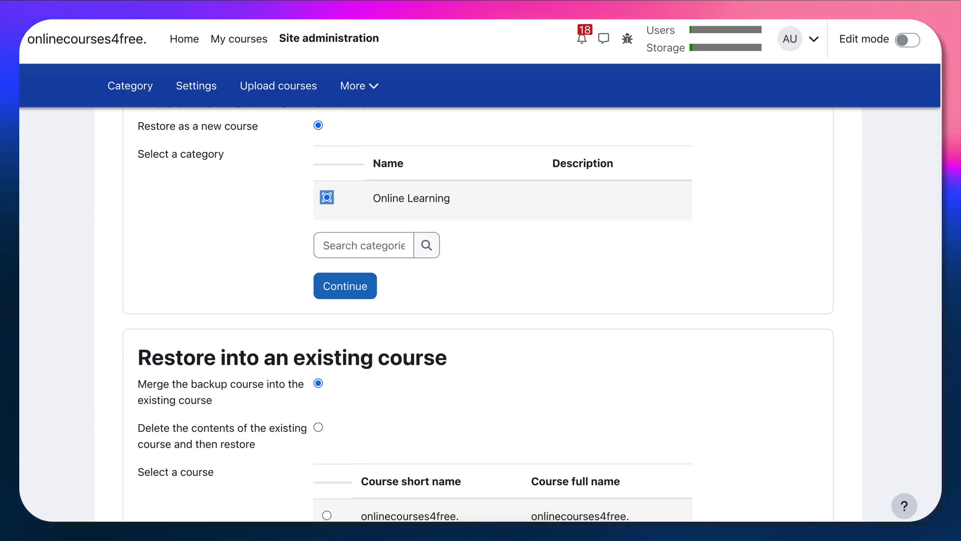
{"action": "scroll", "coordinate": [479, 310], "scroll_direction": "down", "scroll_amount": 1}
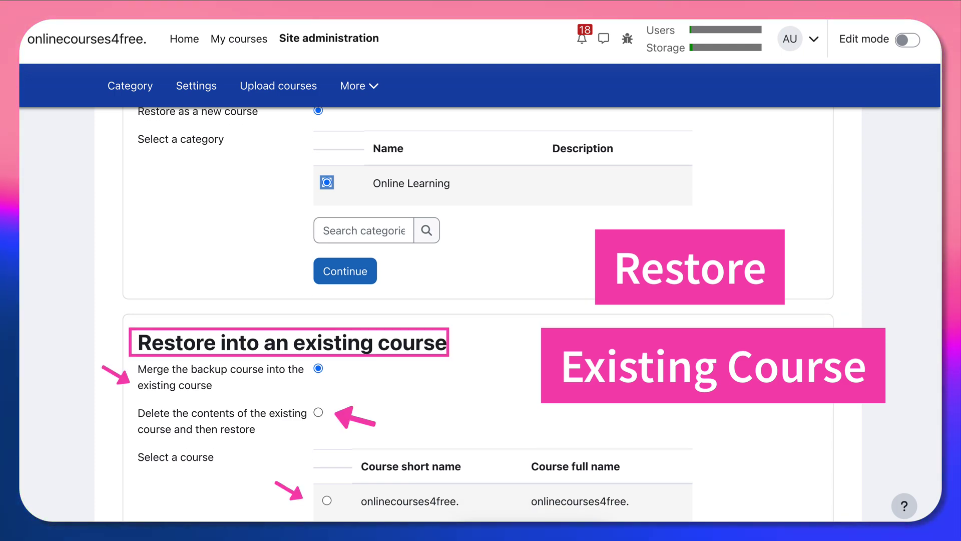
{"action": "scroll", "coordinate": [478, 294], "scroll_direction": "down", "scroll_amount": 1}
{"action": "left_click", "coordinate": [318, 377]}
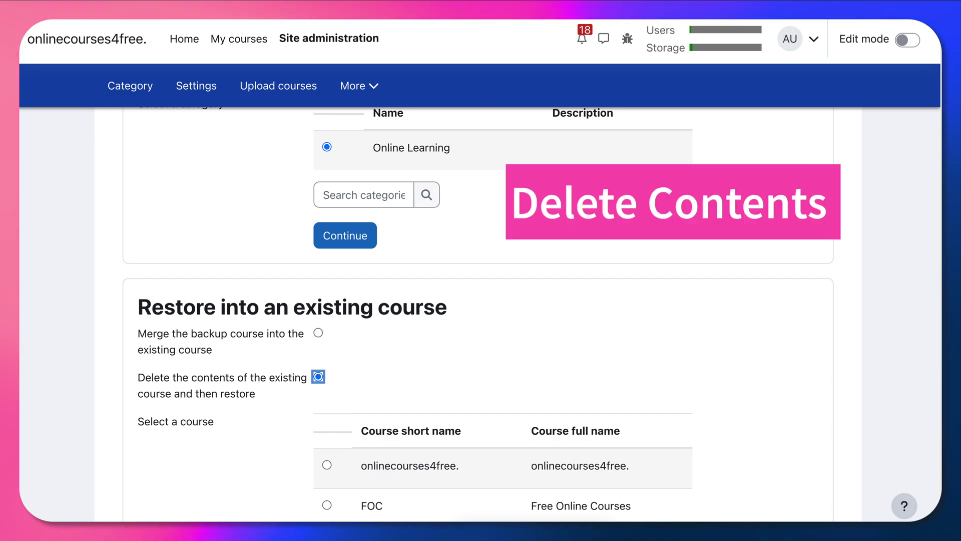
{"action": "scroll", "coordinate": [478, 294], "scroll_direction": "down", "scroll_amount": 2}
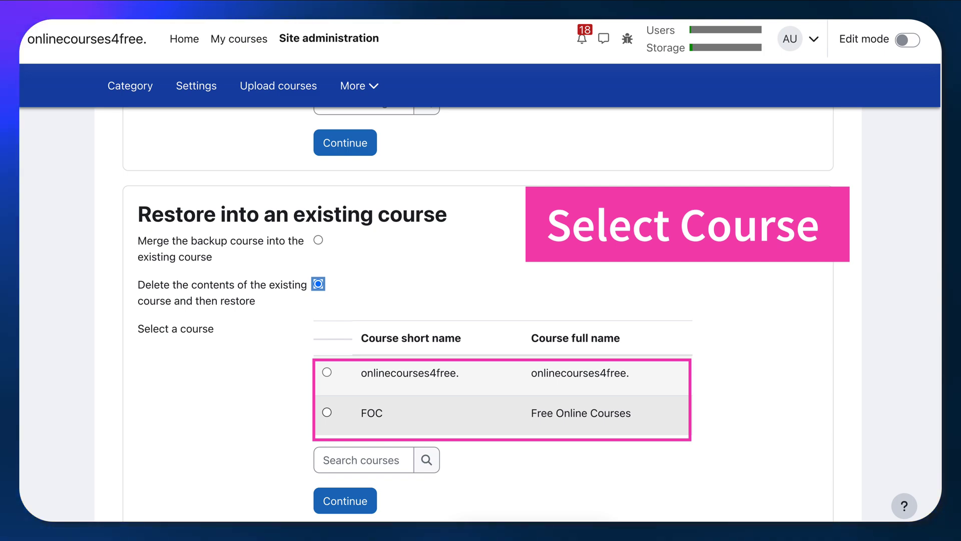
{"action": "scroll", "coordinate": [478, 293], "scroll_direction": "down", "scroll_amount": 3}
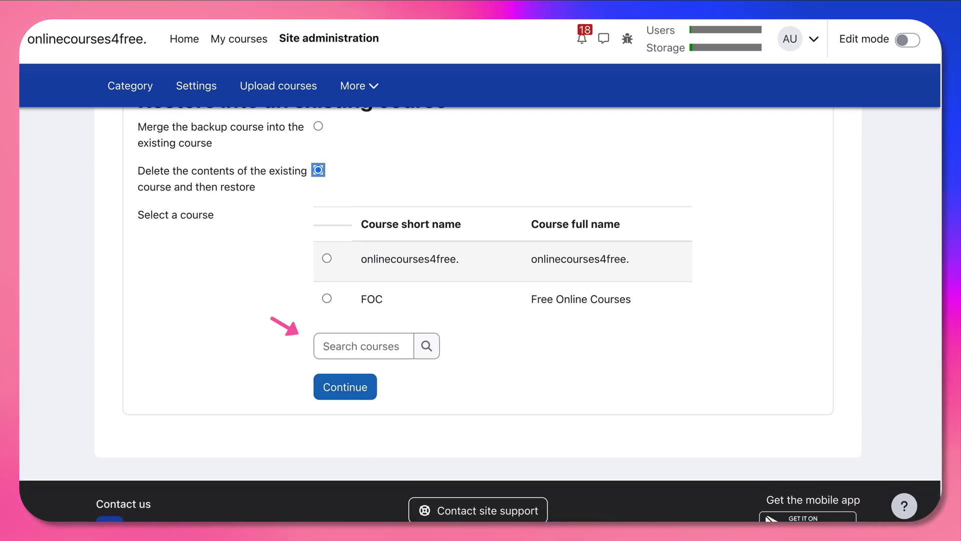
{"action": "scroll", "coordinate": [478, 294], "scroll_direction": "up", "scroll_amount": 2}
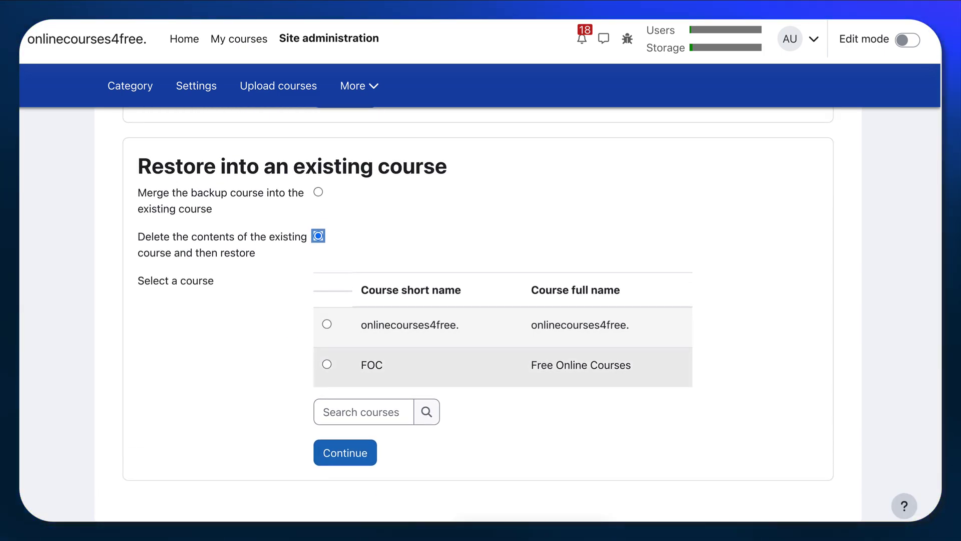
Step: Proceed with restoring as a new course in the Online Learning category and set Include enrolment methods to Yes in the restore settings
{"action": "scroll", "coordinate": [478, 293], "scroll_direction": "up", "scroll_amount": 6}
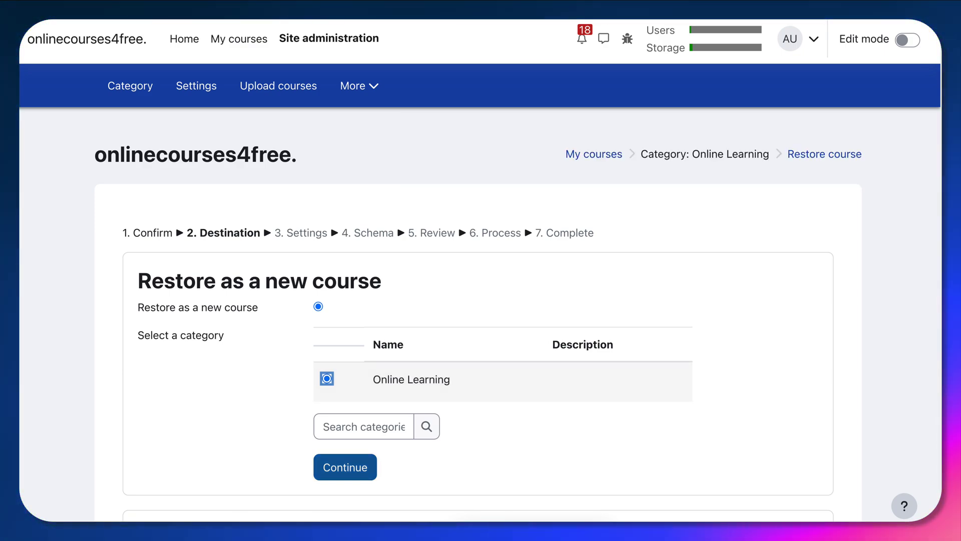
{"action": "left_click", "coordinate": [346, 467]}
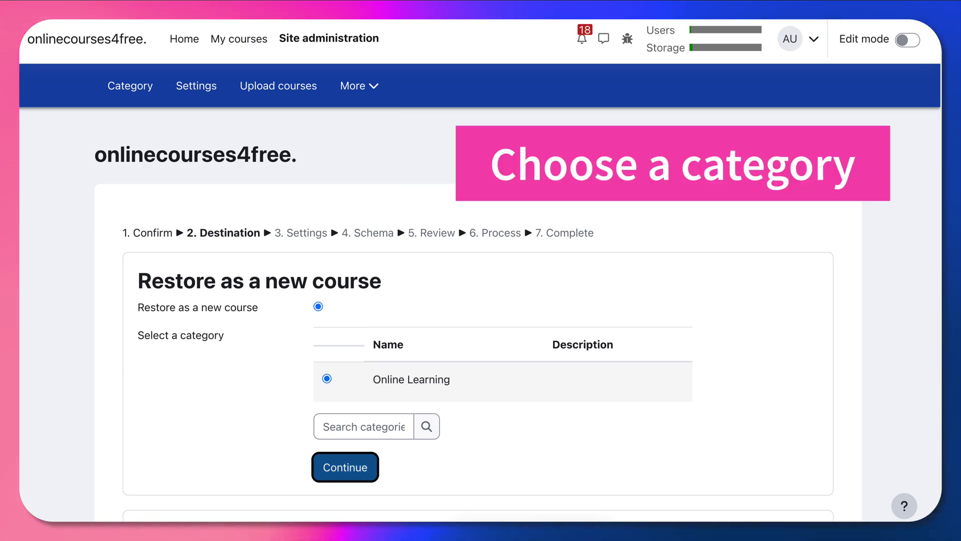
{"action": "scroll", "coordinate": [478, 301], "scroll_direction": "down", "scroll_amount": 5}
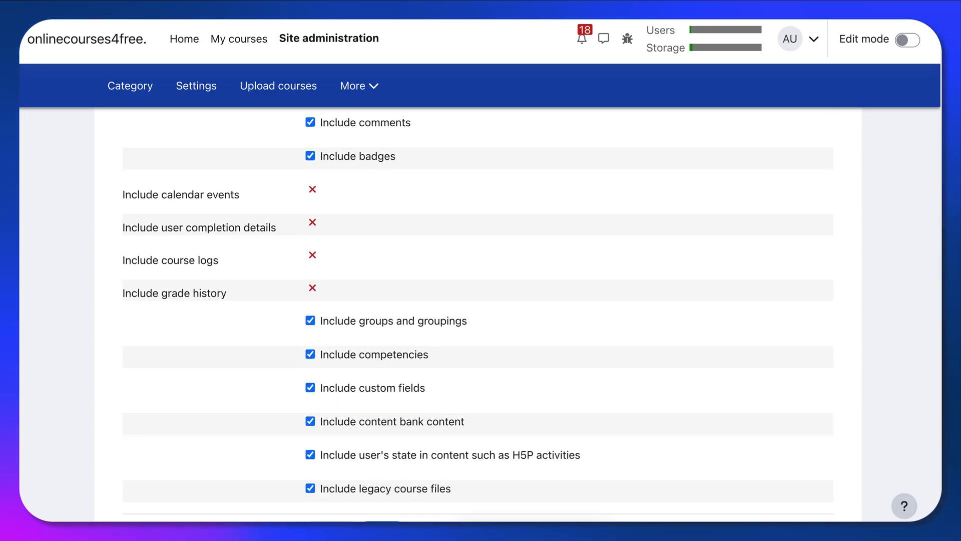
{"action": "scroll", "coordinate": [478, 301], "scroll_direction": "up", "scroll_amount": 4}
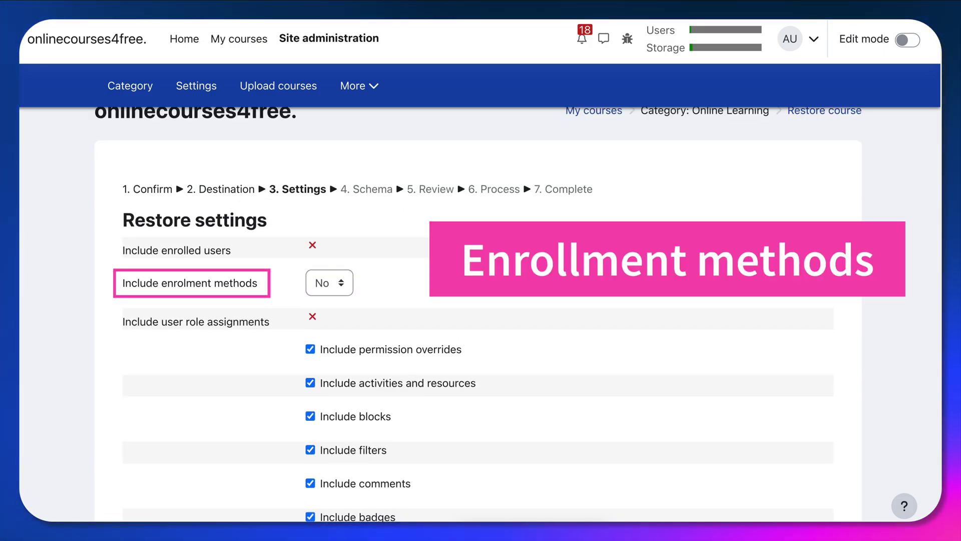
{"action": "left_click", "coordinate": [330, 283]}
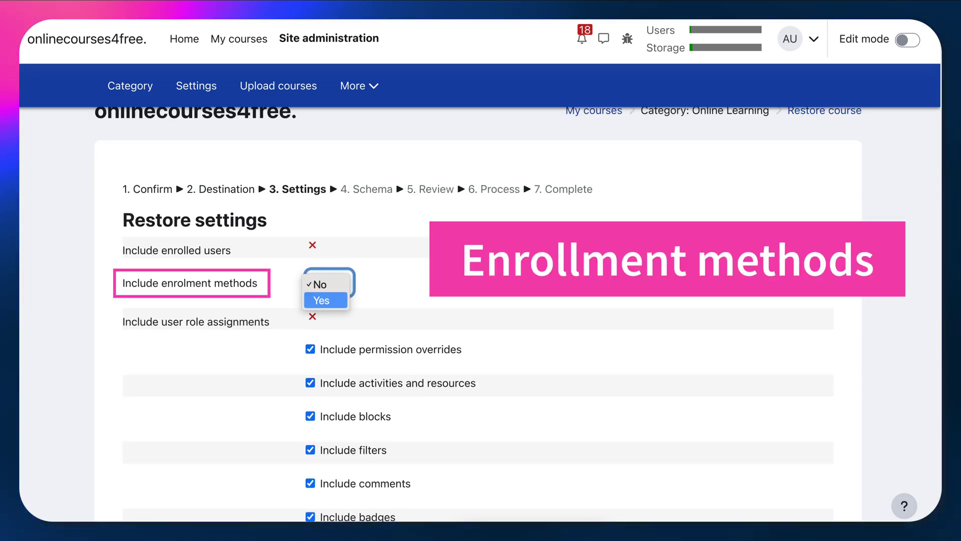
{"action": "left_click", "coordinate": [321, 300]}
{"action": "scroll", "coordinate": [478, 300], "scroll_direction": "down", "scroll_amount": 10}
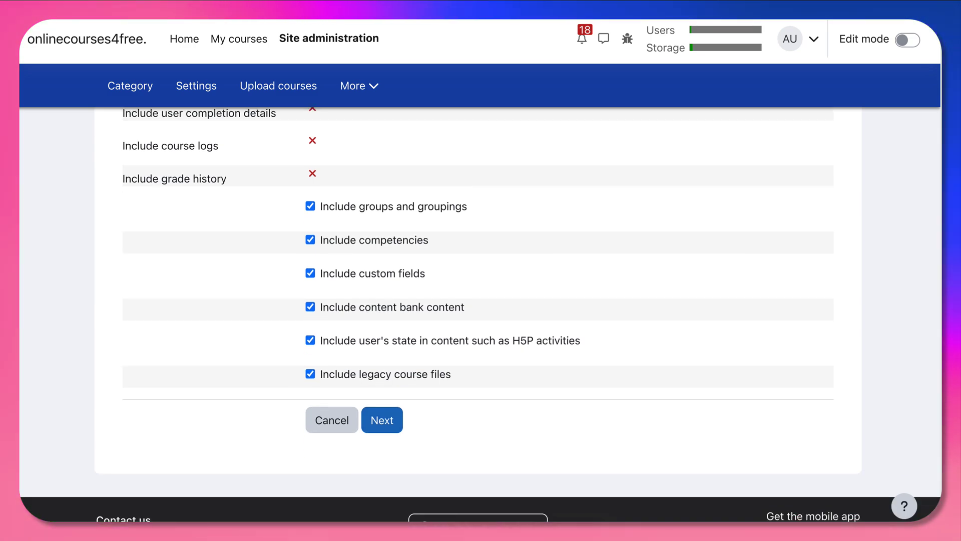
{"action": "left_click", "coordinate": [382, 419]}
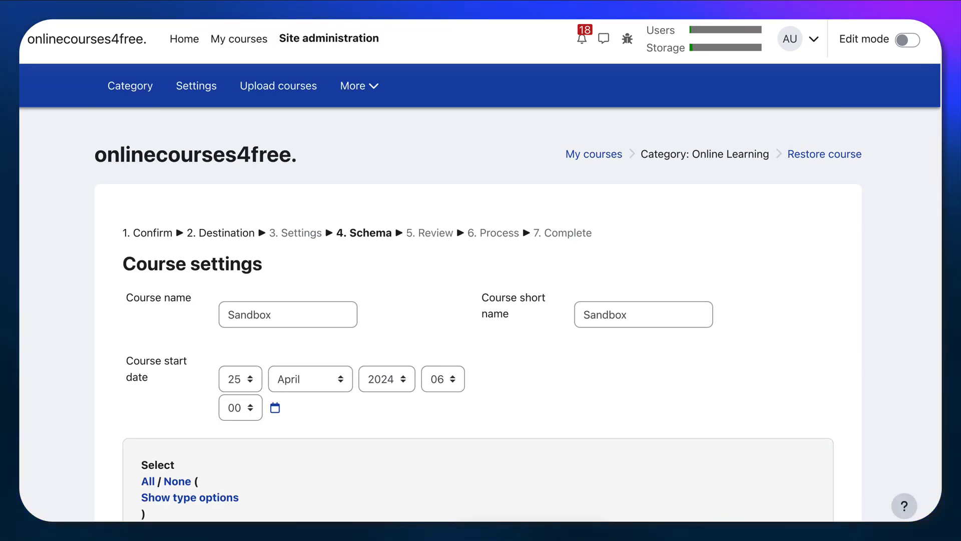
Step: Set the course start year to 2025, keep the name Sandbox and all sections selected, and proceed to the review stage
{"action": "left_click", "coordinate": [387, 379]}
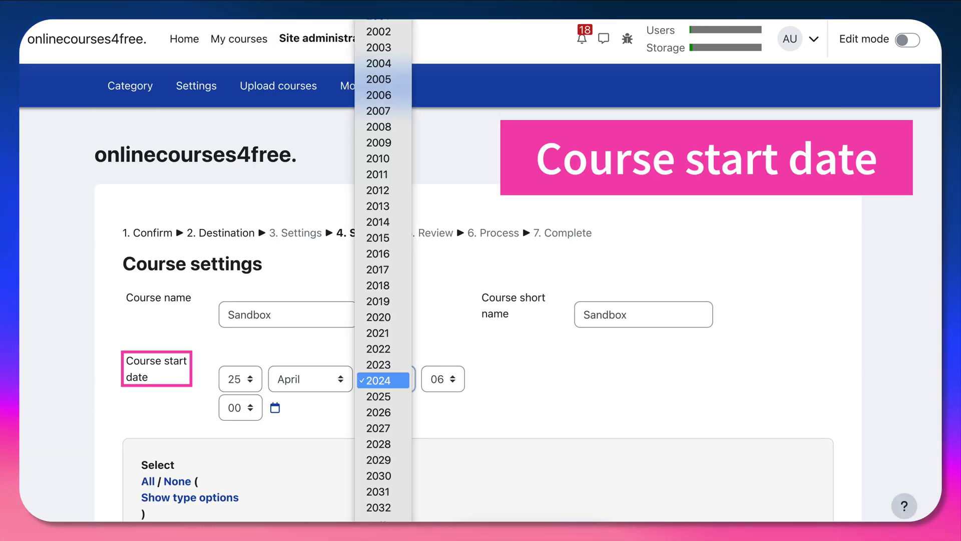
{"action": "left_click", "coordinate": [382, 397]}
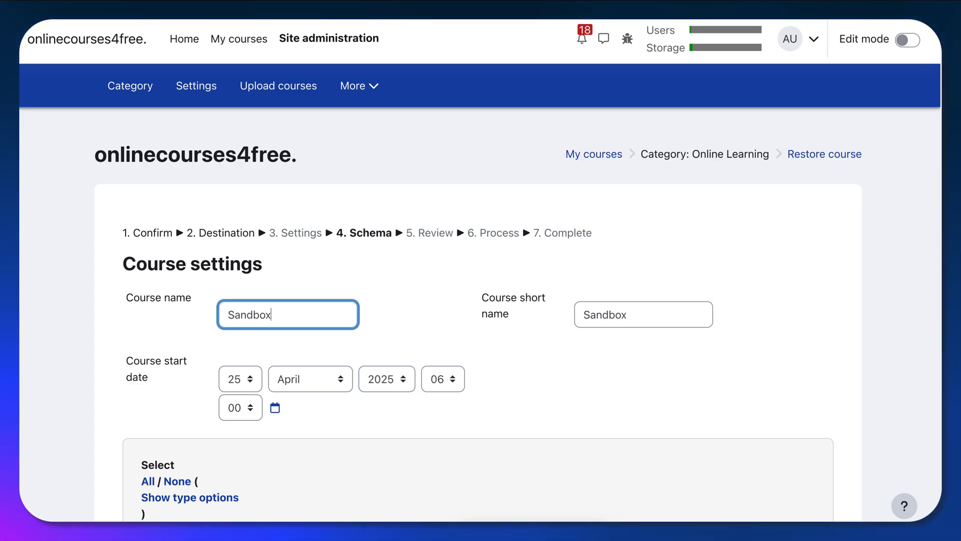
{"action": "left_click_drag", "start_coordinate": [273, 315], "coordinate": [227, 315]}
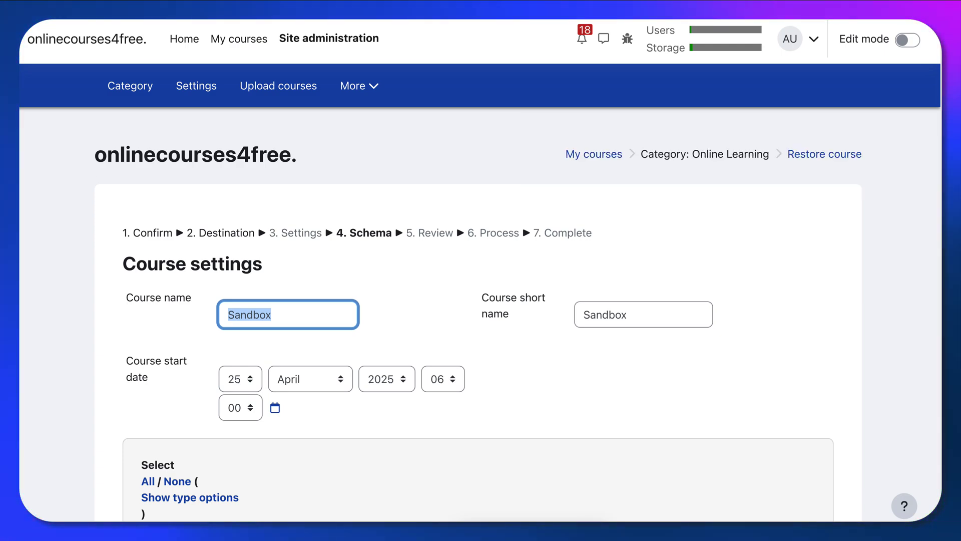
{"action": "scroll", "coordinate": [478, 301], "scroll_direction": "down", "scroll_amount": 5}
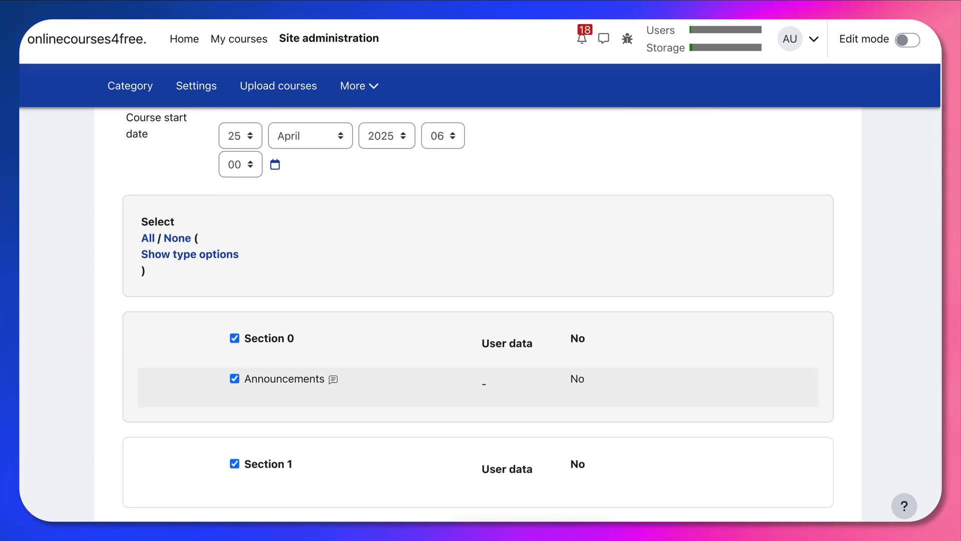
{"action": "scroll", "coordinate": [478, 294], "scroll_direction": "down", "scroll_amount": 4}
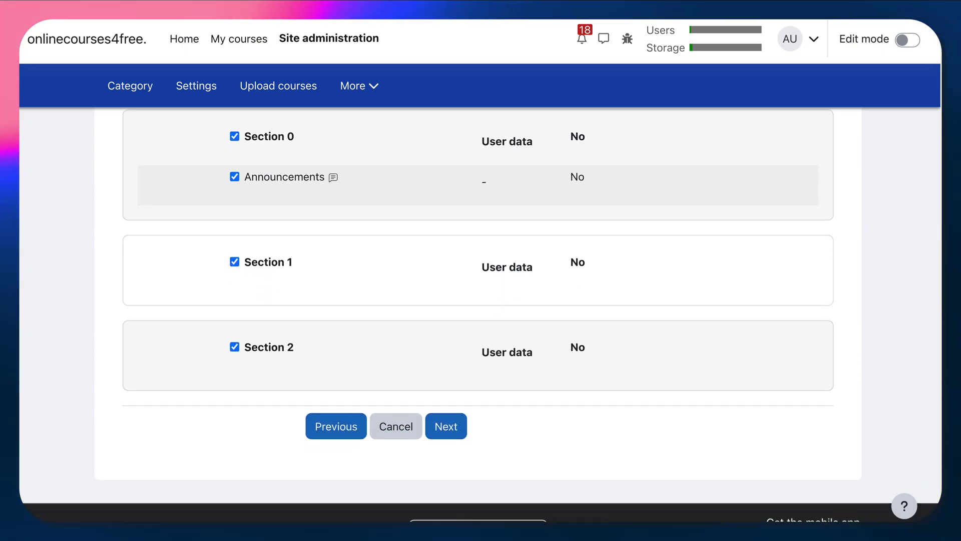
{"action": "left_click", "coordinate": [446, 426]}
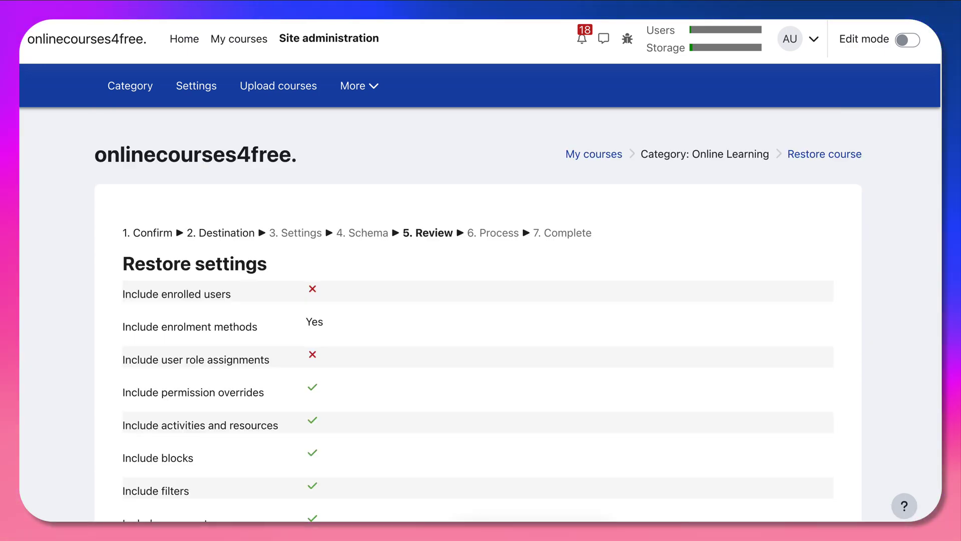
Step: Review the restore settings, perform the restore and open the restored Sandbox course
{"action": "scroll", "coordinate": [478, 300], "scroll_direction": "down", "scroll_amount": 15}
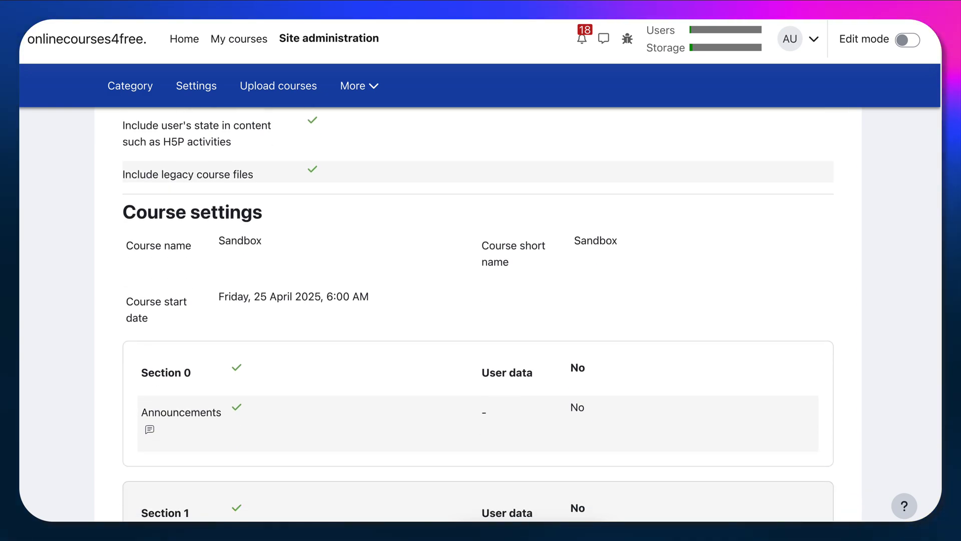
{"action": "scroll", "coordinate": [478, 300], "scroll_direction": "down", "scroll_amount": 7}
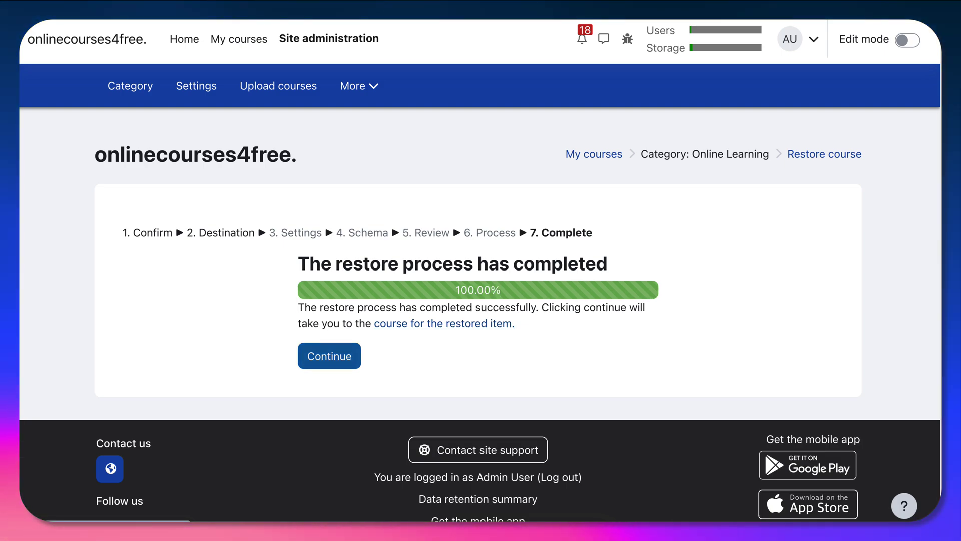
{"action": "left_click", "coordinate": [330, 355]}
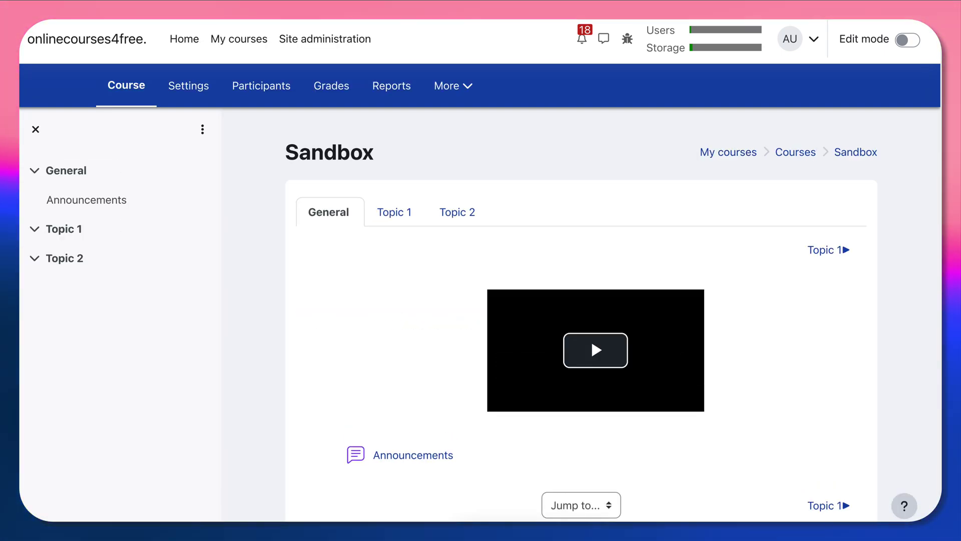